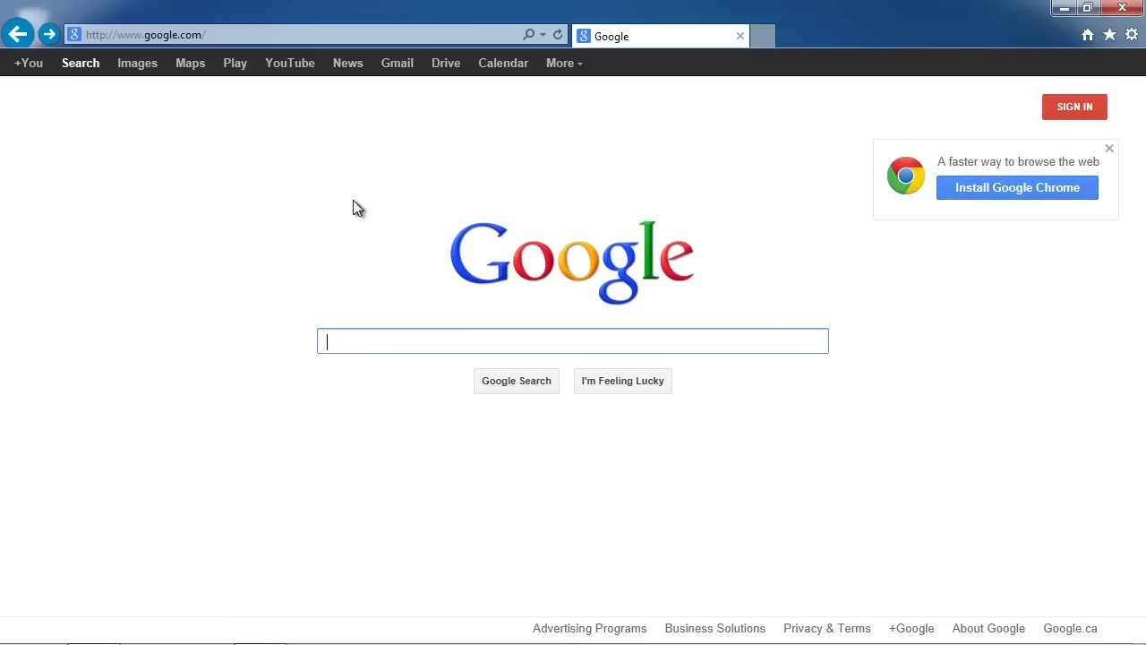
click(224, 34)
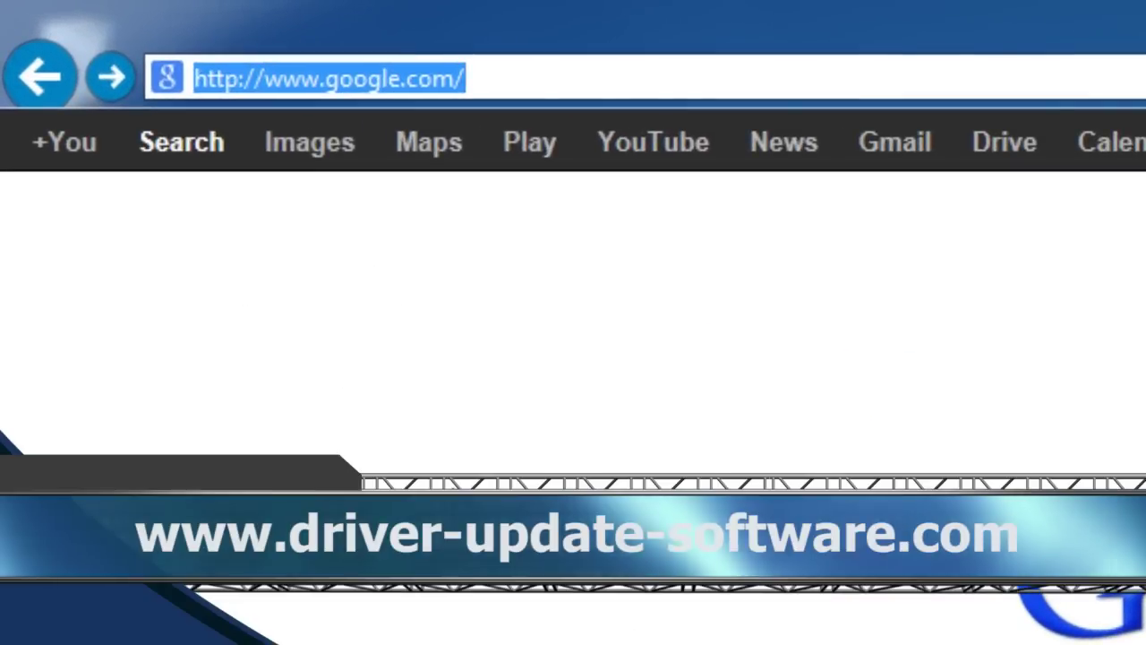
text(www.)
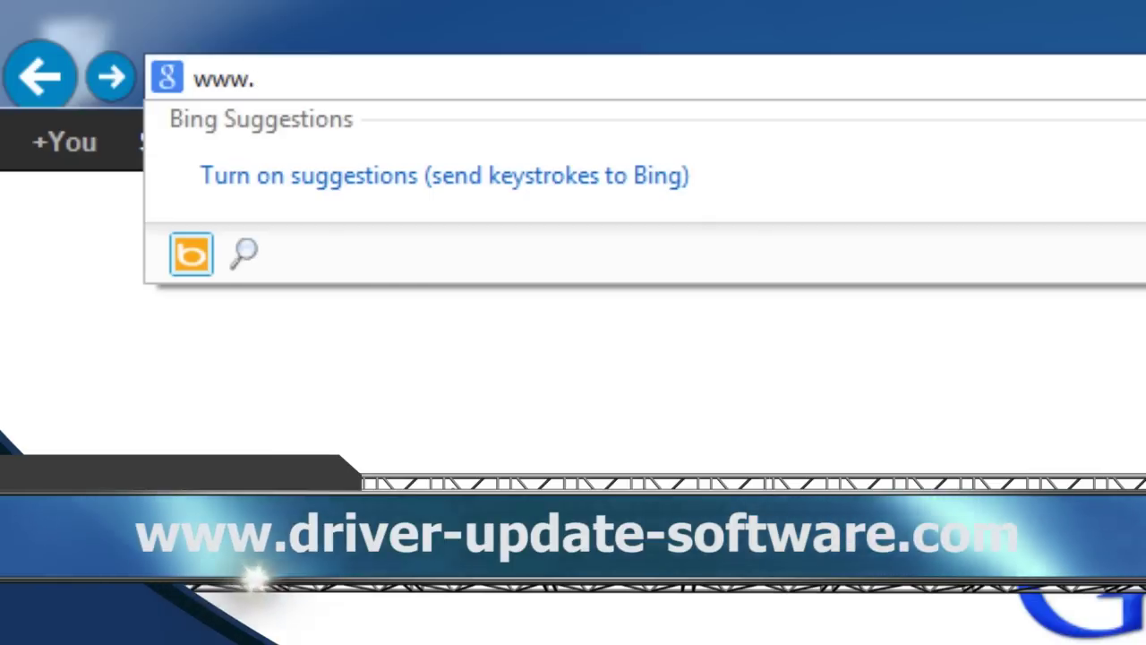
text(driver-upd)
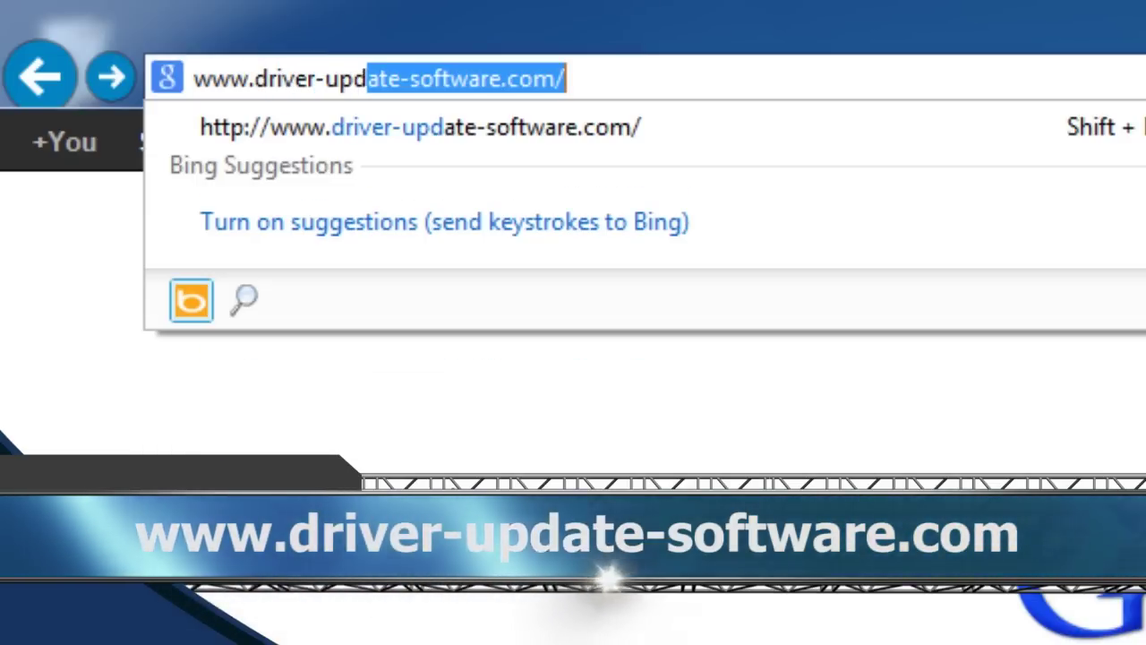
text(ate-softw)
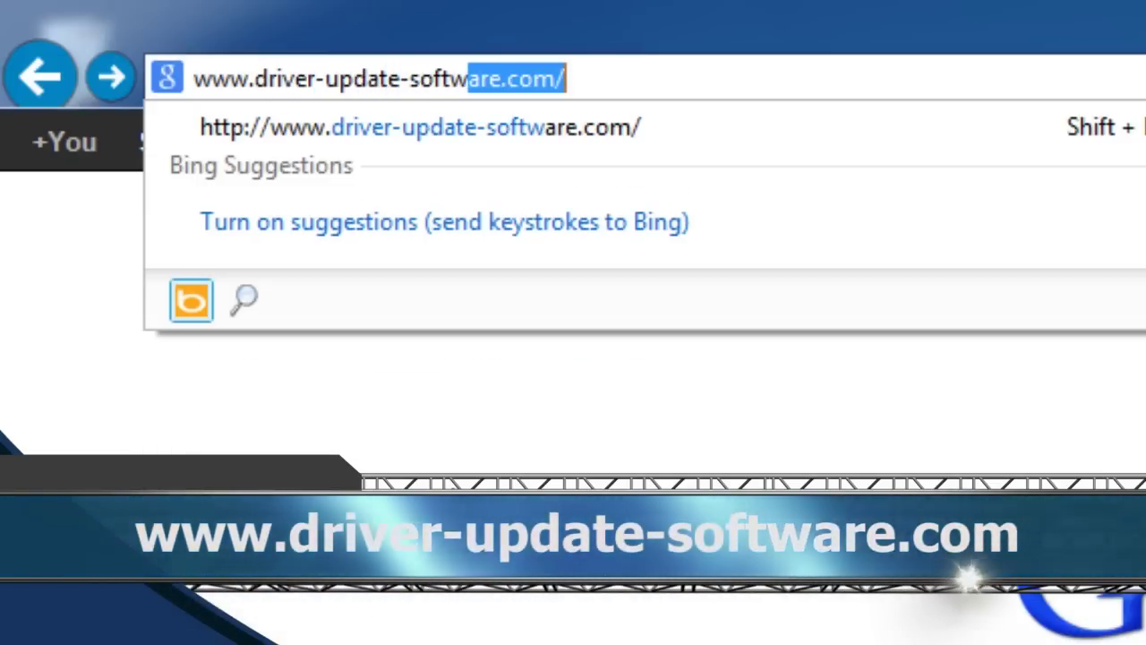
text(are.com)
key(Return)
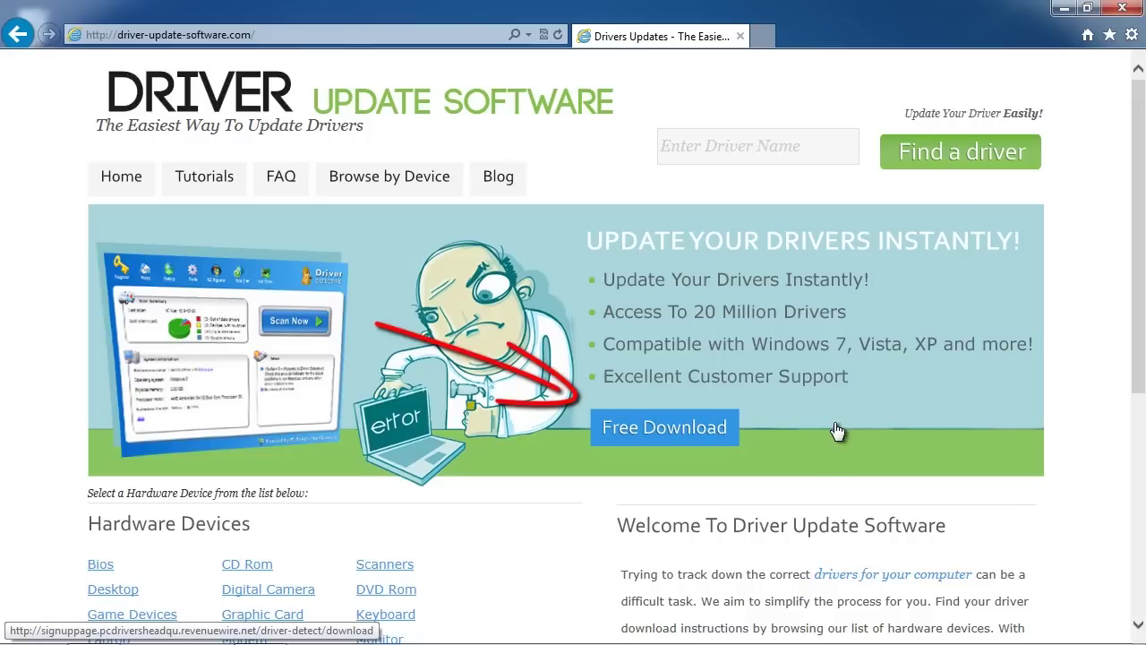
Step: Save the free Driver Detective installer (DriverDetective.exe) to the Desktop
click(664, 431)
click(892, 624)
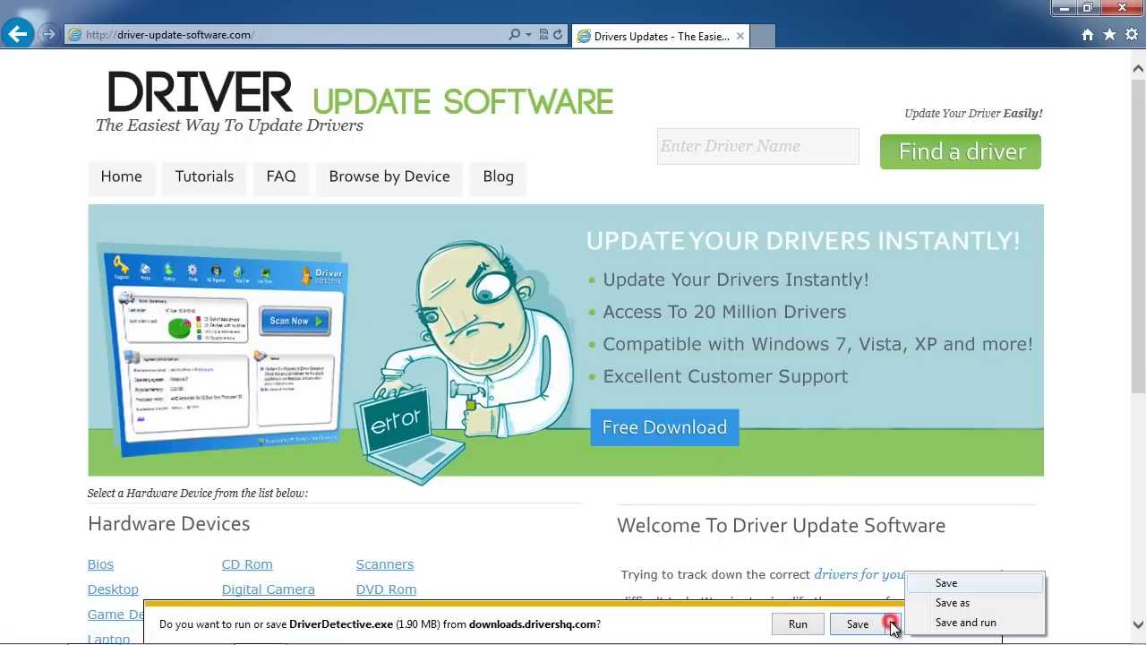
click(951, 602)
click(324, 222)
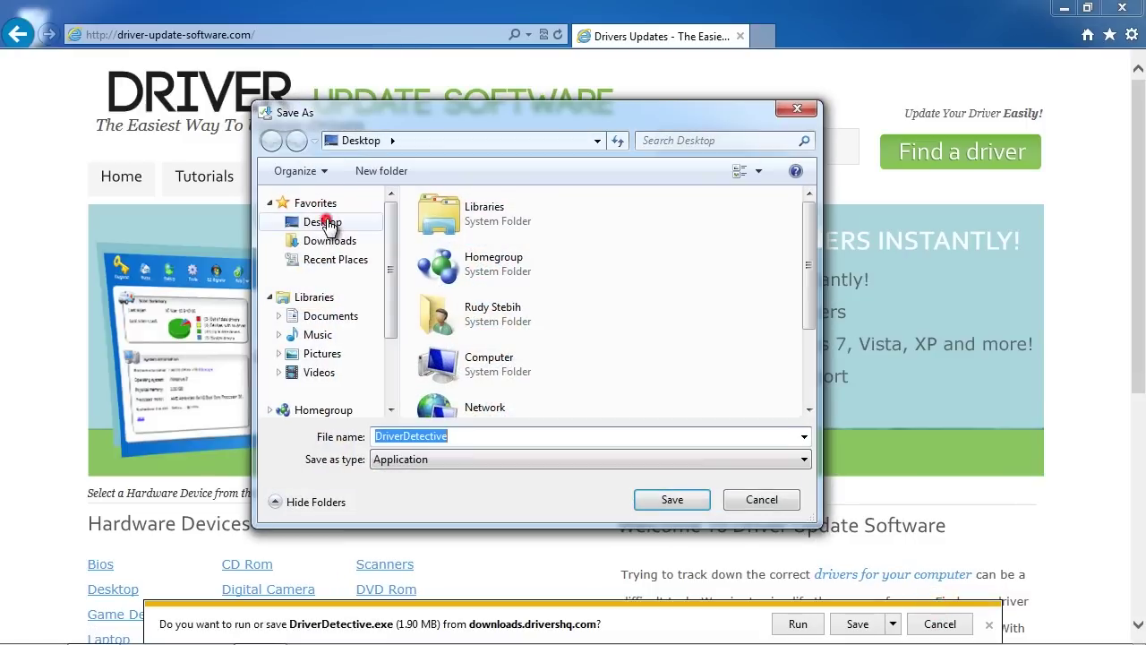
click(665, 499)
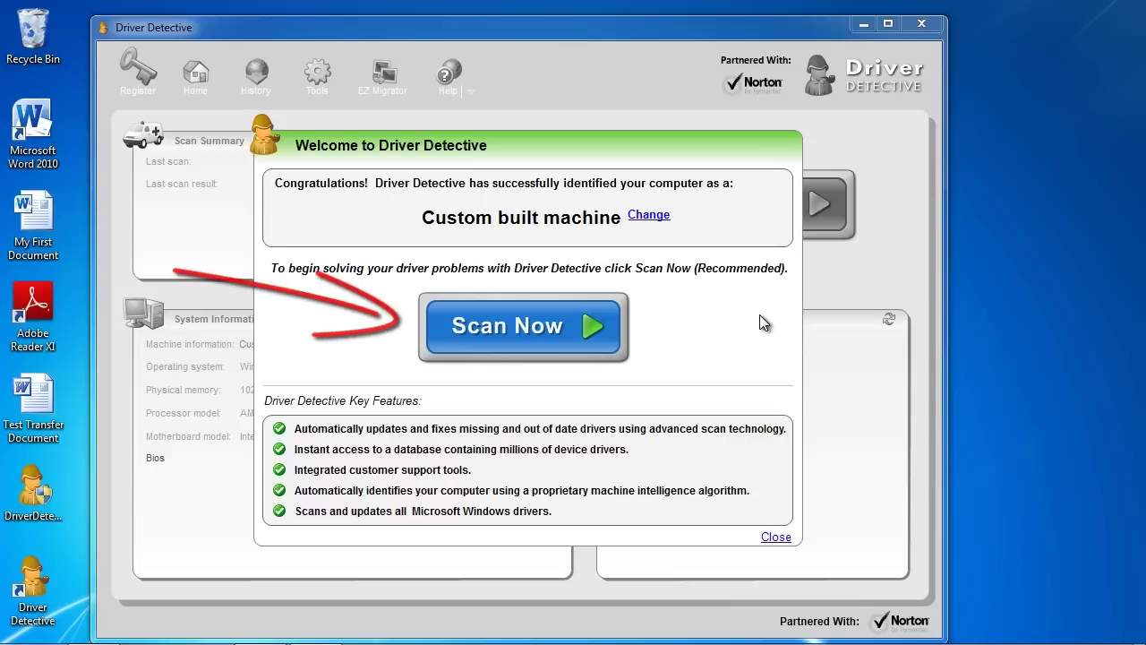
Step: Run Scan Now to check the custom built machine's drivers
click(537, 335)
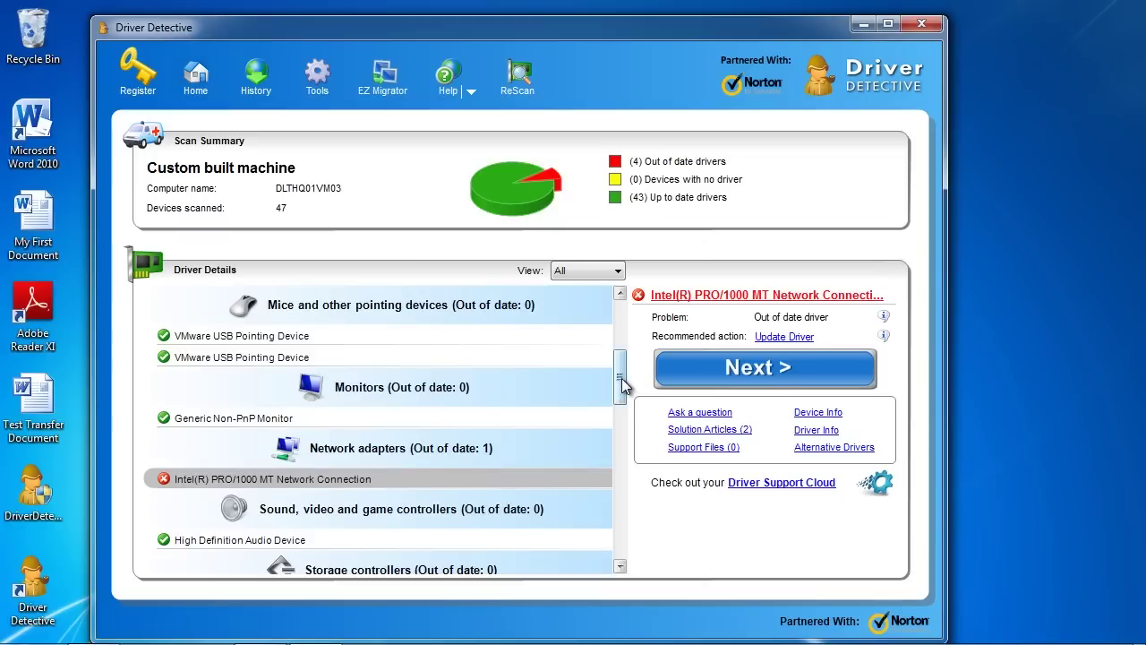
scroll(621, 377, up, 3)
scroll(624, 374, down, 5)
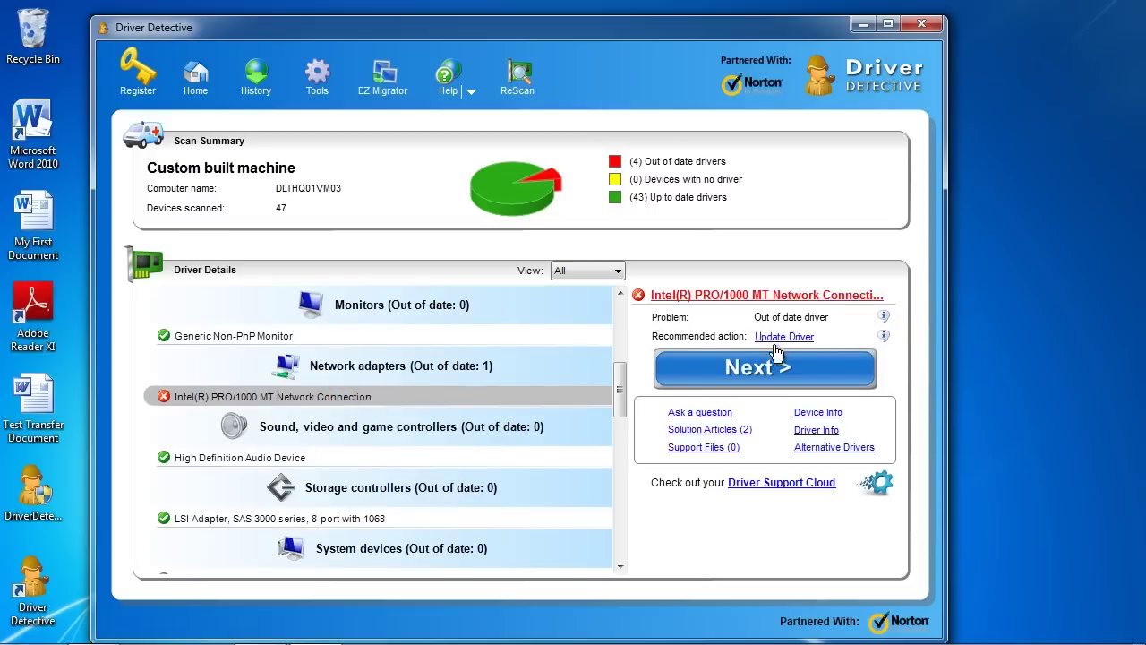
click(770, 376)
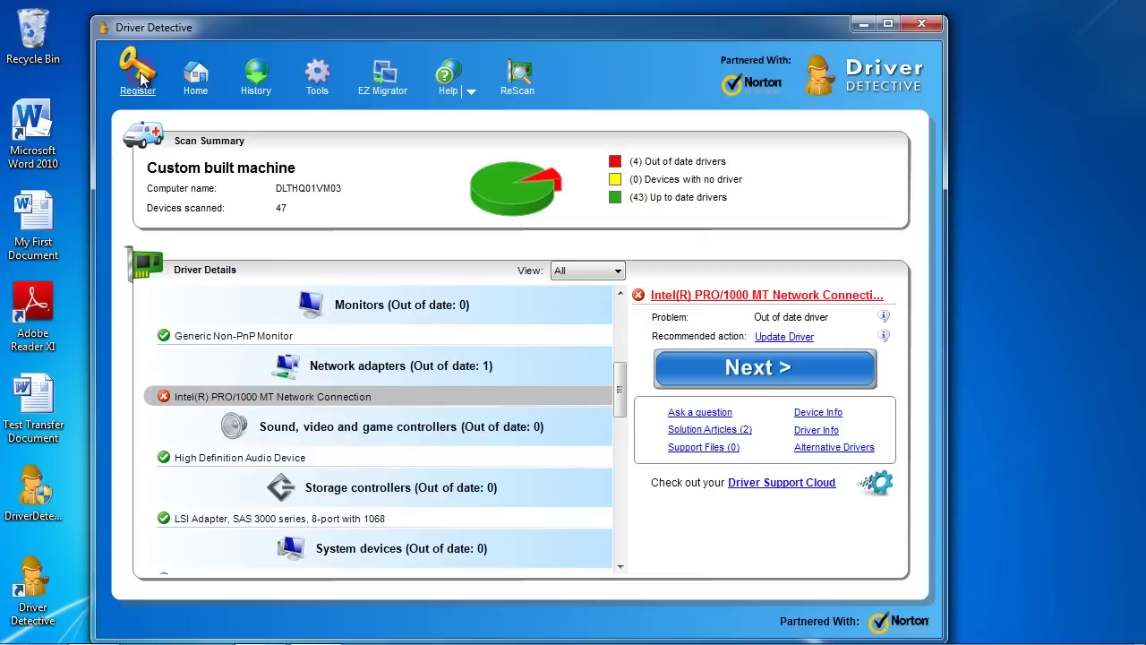
Step: Continue the network driver update, return to the Home scan summary, then switch to Internet Explorer
click(775, 374)
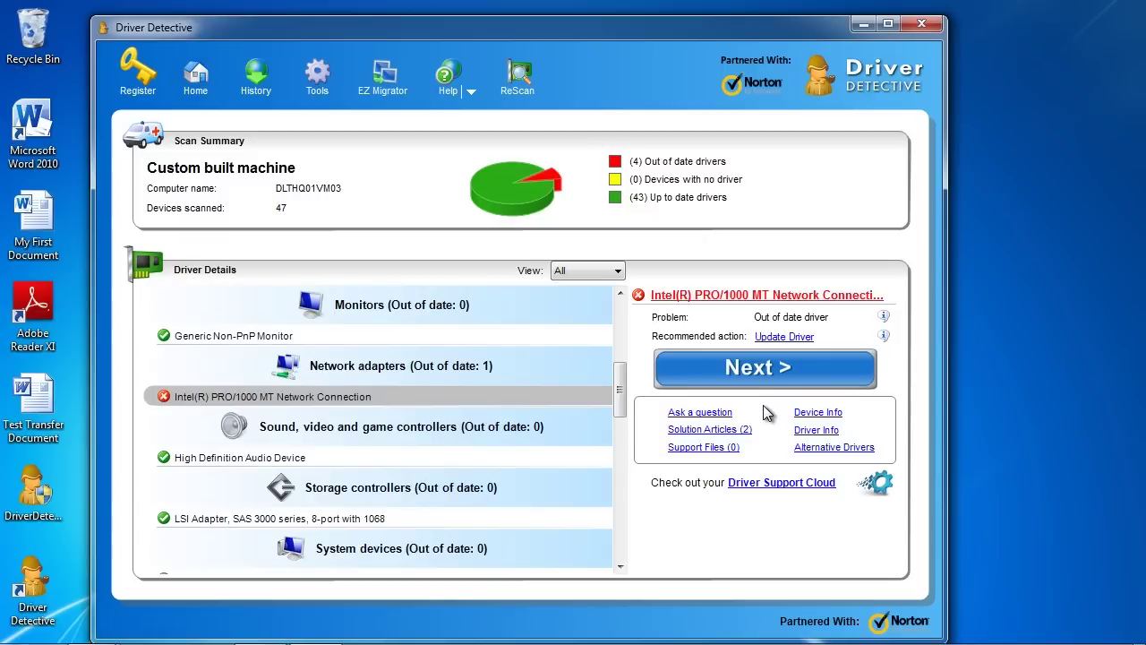
click(197, 80)
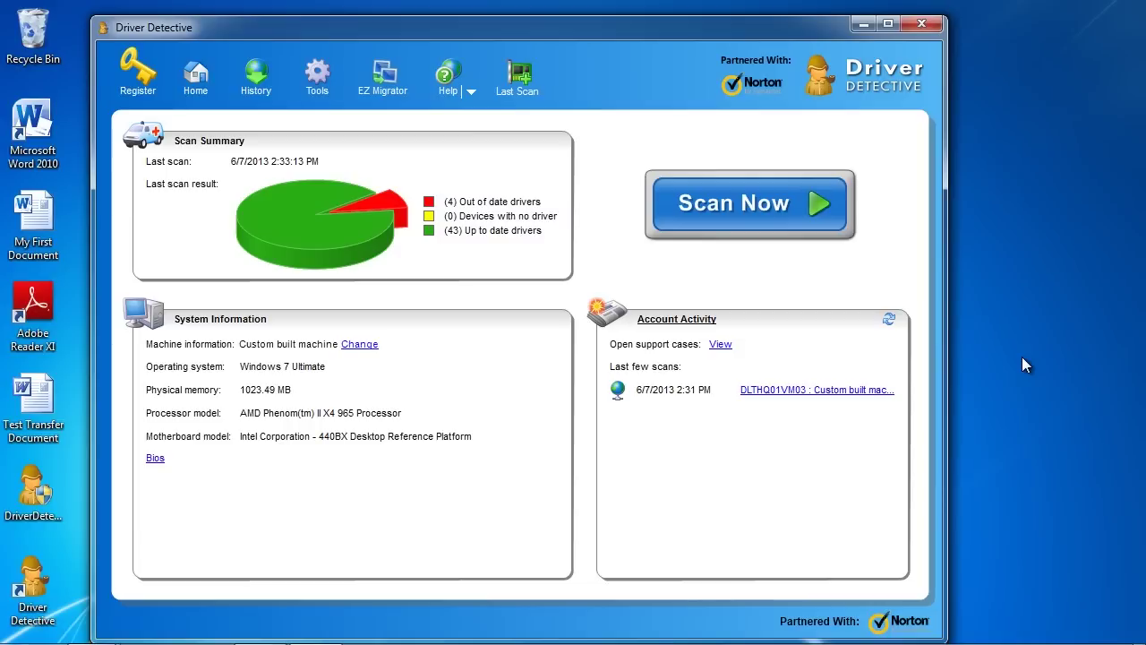
key(alt+Tab)
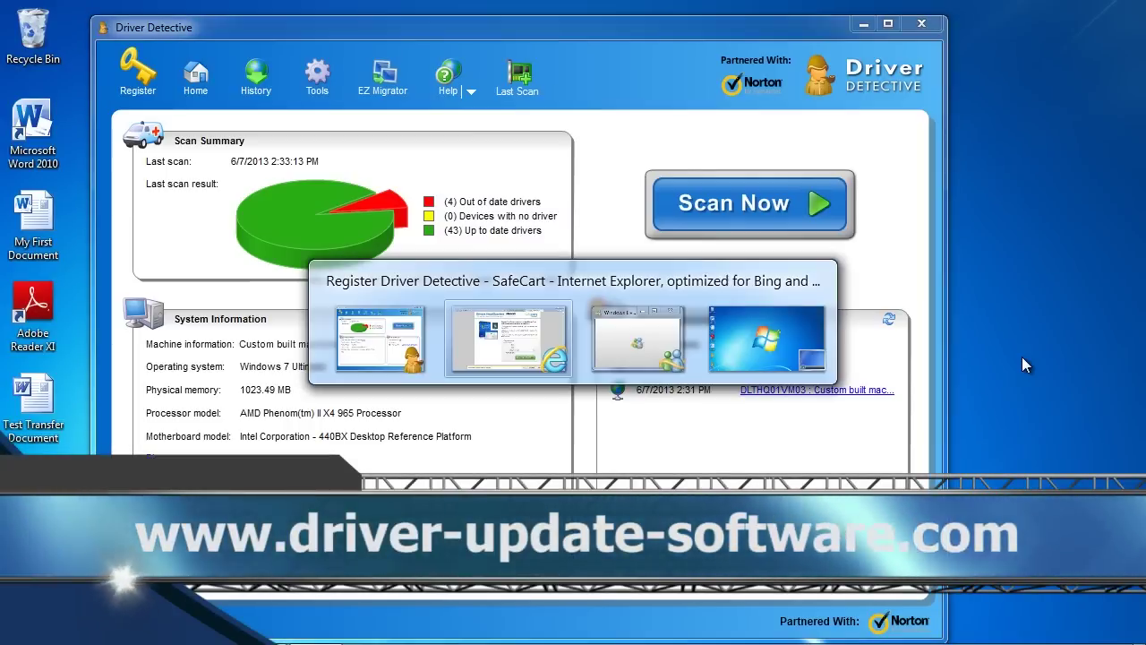